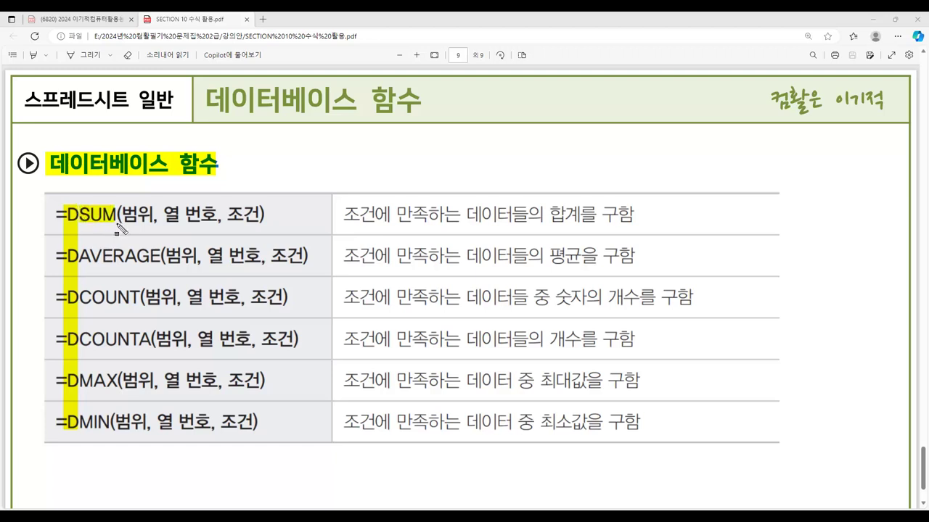
Highlight the function names DAVERAGE, DCOUNT, DCOUNTA, DMAX and DMIN in yellow in the database function table
left_click_drag(92, 267, 167, 267)
left_click_drag(79, 299, 133, 306)
left_click_drag(80, 339, 148, 348)
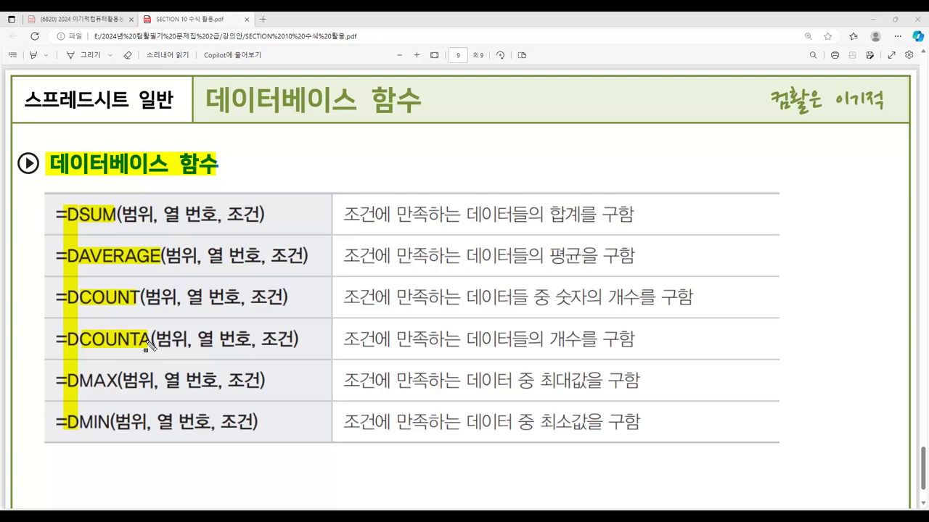
left_click_drag(81, 378, 121, 383)
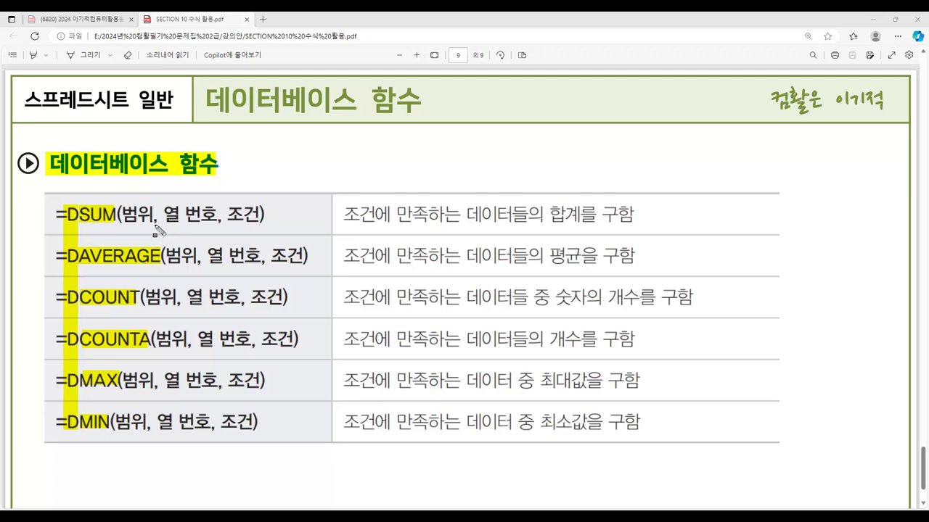
Highlight the first argument 범위 in yellow in each of the six function syntaxes
left_click_drag(121, 215, 149, 215)
left_click_drag(165, 255, 196, 255)
left_click_drag(145, 298, 177, 297)
left_click_drag(122, 380, 154, 380)
left_click_drag(131, 424, 154, 423)
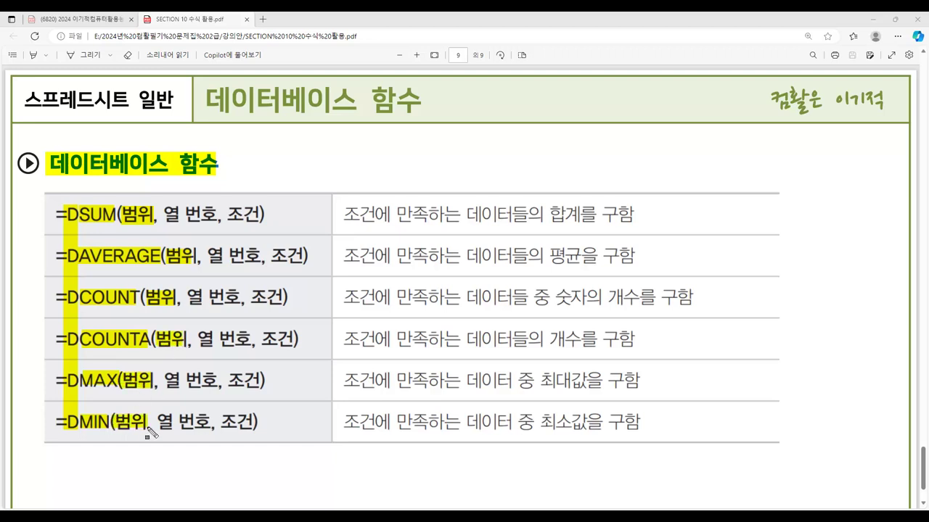
Highlight the second argument 열 번호 in yellow in all six function syntaxes
left_click_drag(165, 214, 217, 215)
left_click_drag(206, 256, 258, 256)
left_click_drag(189, 298, 239, 297)
left_click_drag(187, 339, 254, 339)
left_click_drag(158, 380, 216, 380)
mouse_move(154, 422)
left_mouse_down()
mouse_move(208, 423)
mouse_move(210, 430)
left_mouse_up()
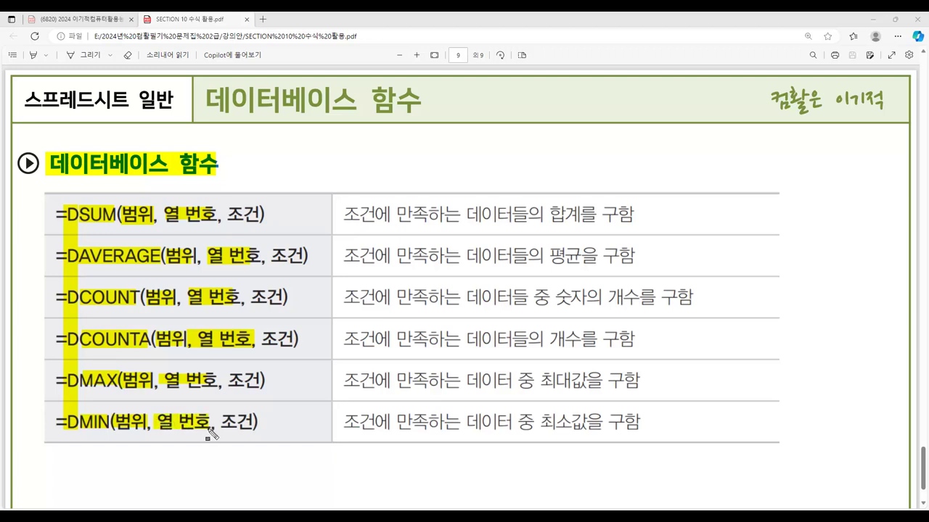
Draw a red rectangle around the 조건 argument in each of the six function syntaxes
left_click_drag(225, 206, 305, 267)
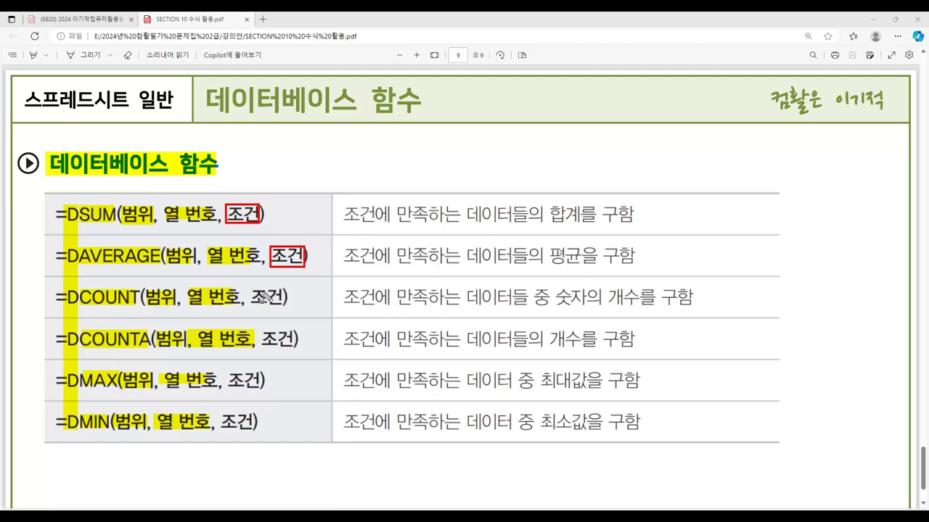
mouse_move(251, 287)
left_mouse_down()
mouse_move(286, 309)
mouse_move(300, 350)
left_mouse_up()
left_click_drag(225, 373, 267, 393)
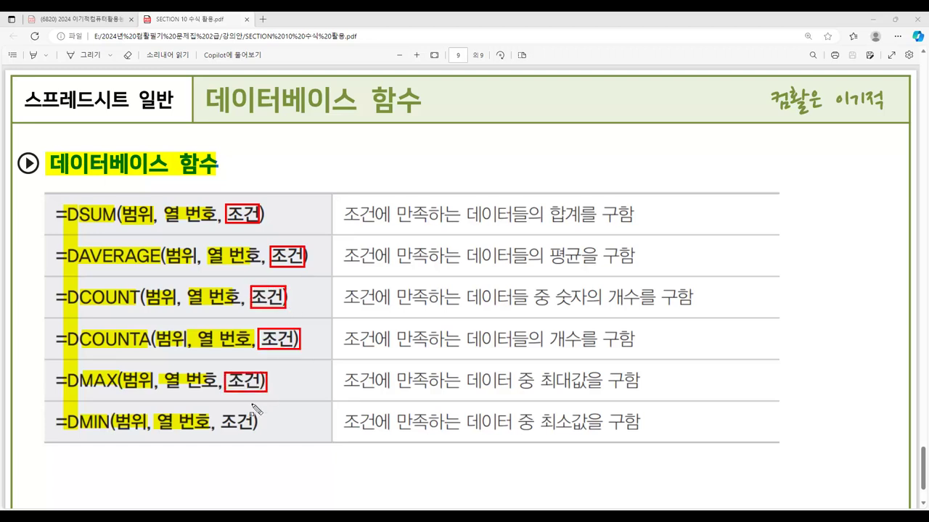
left_click_drag(218, 414, 261, 431)
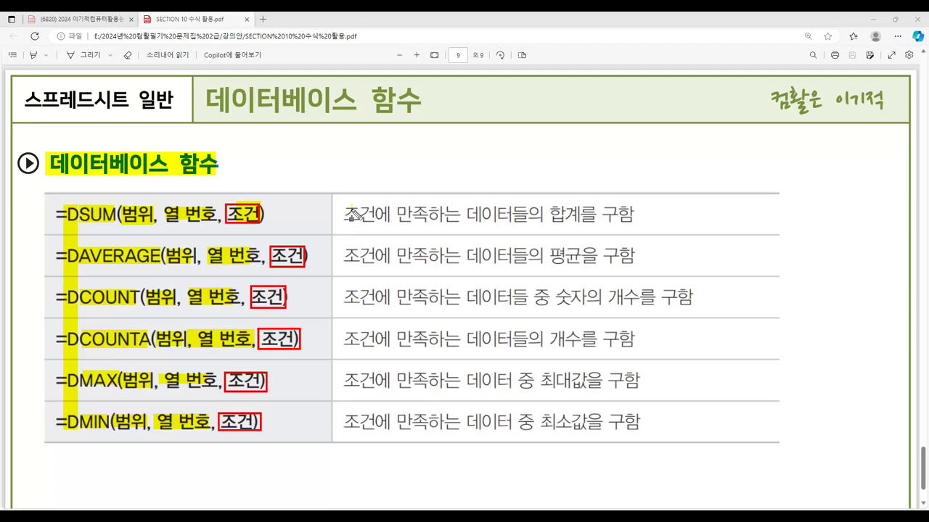
Highlight the condition phrase plus 합계 in the DSUM description and 평균 in the DAVERAGE description
left_click_drag(351, 215, 449, 225)
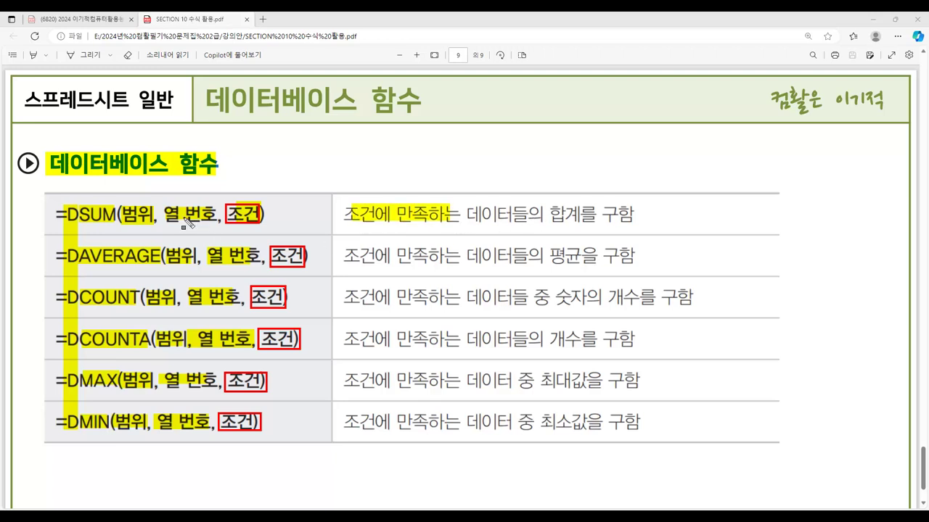
left_click_drag(548, 226, 579, 227)
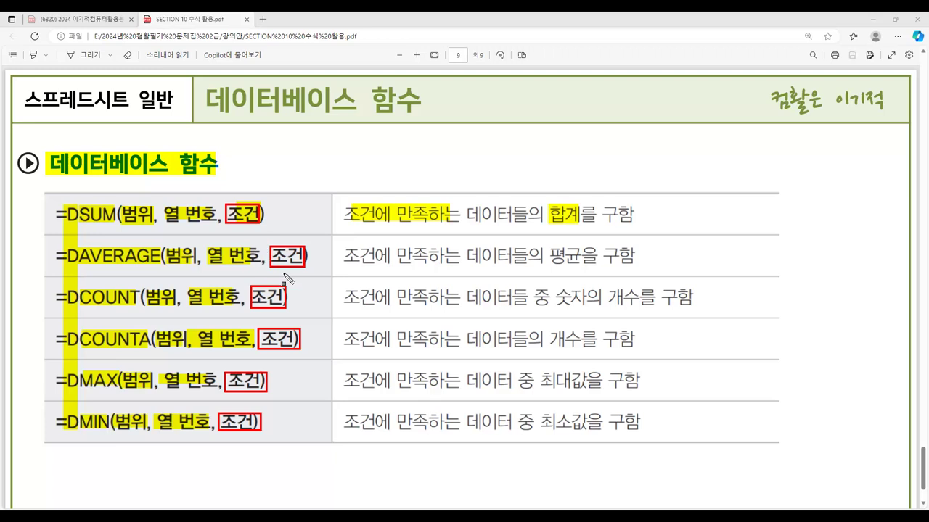
left_click_drag(346, 255, 449, 258)
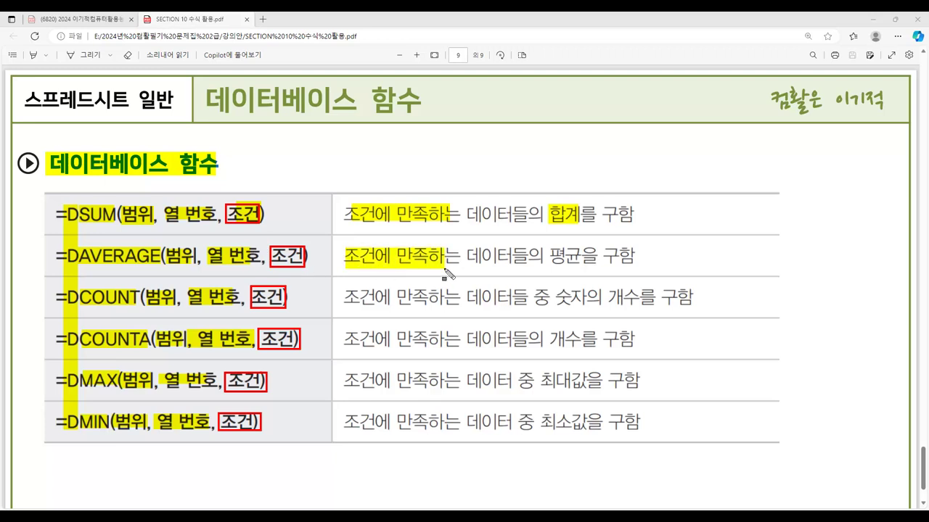
left_click_drag(550, 250, 584, 257)
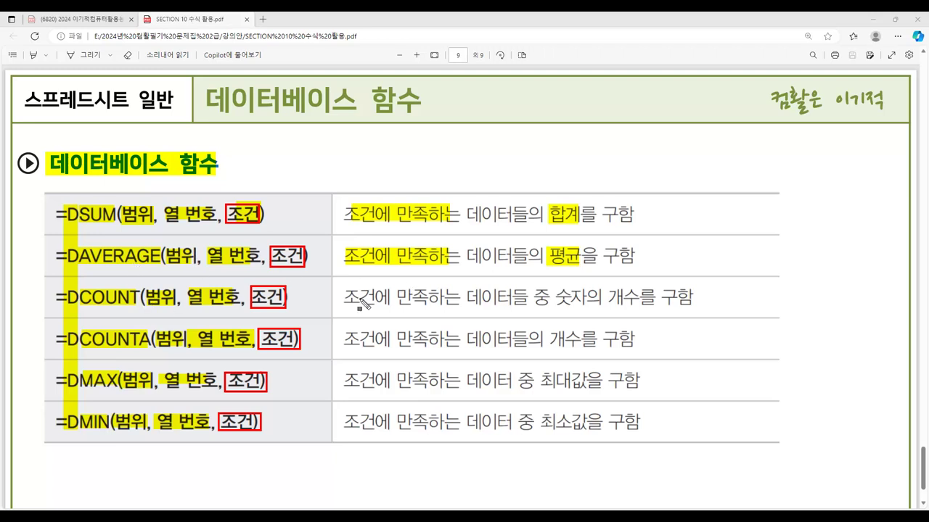
In the DCOUNT description, highlight 조건에 만족하는 데이터들, then box 숫자의 개수 in red and highlight it
left_click_drag(348, 298, 539, 298)
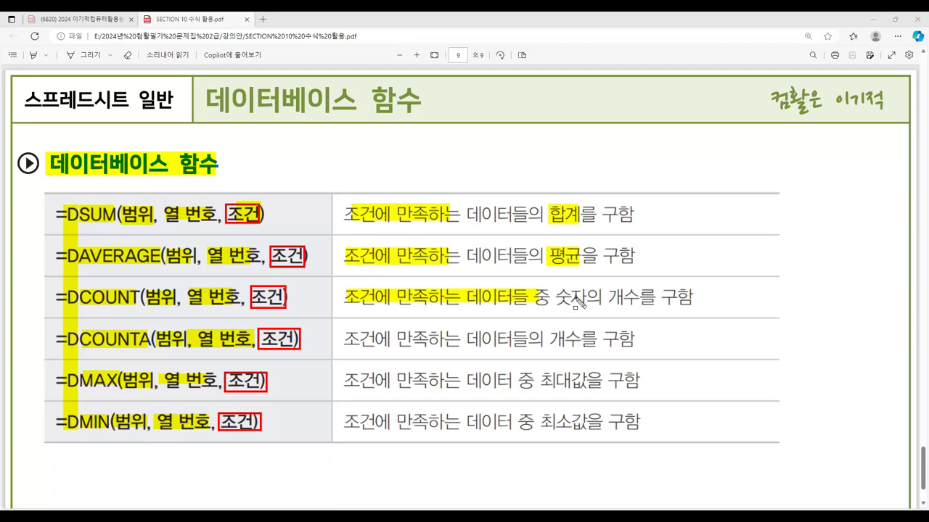
left_click_drag(549, 288, 639, 309)
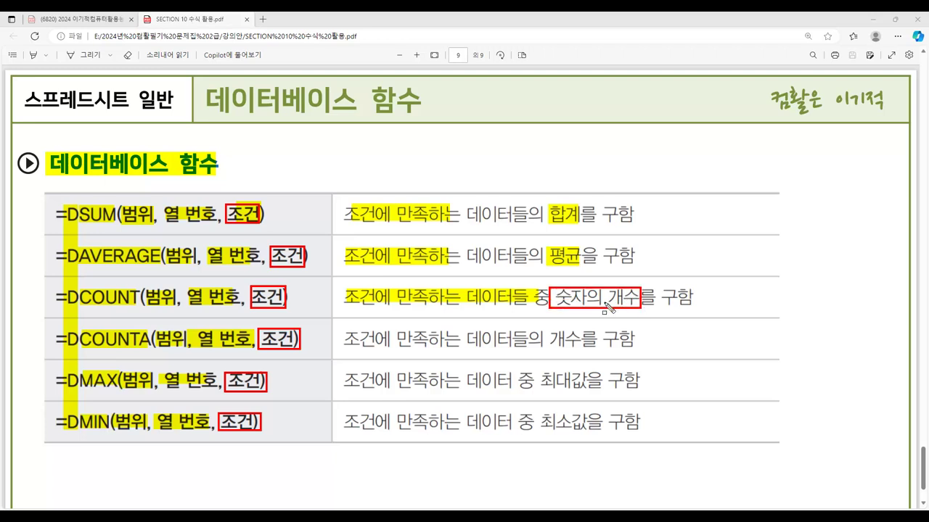
left_click_drag(557, 298, 637, 304)
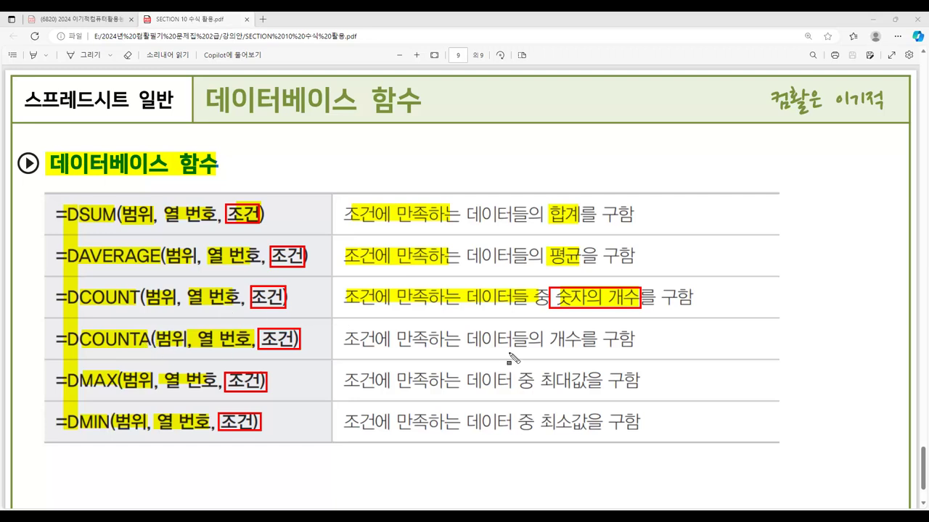
Highlight 데이터들의 개수를, 데이터 중 최대값을 구함 and 데이터 중 최소값을 구함 in the DCOUNTA, DMAX and DMIN descriptions
left_click_drag(462, 349, 607, 351)
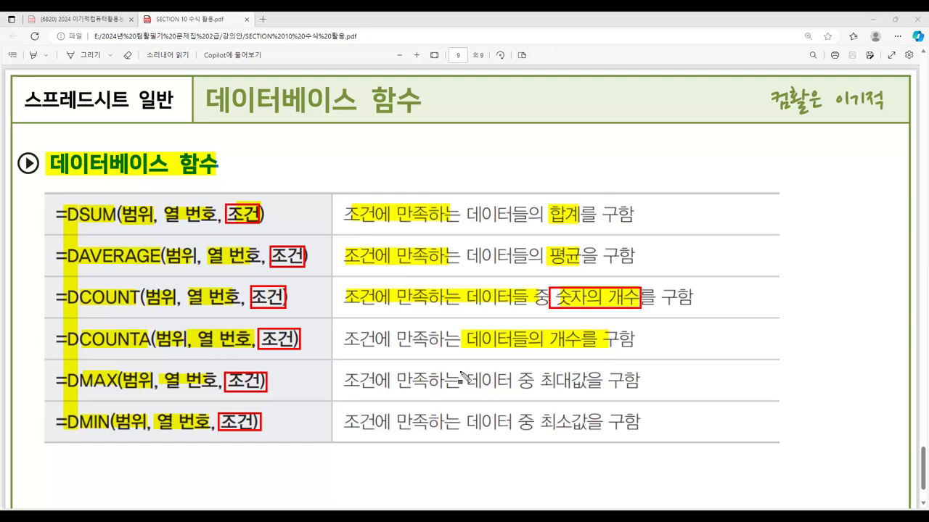
left_click_drag(461, 380, 648, 384)
left_click_drag(469, 424, 638, 425)
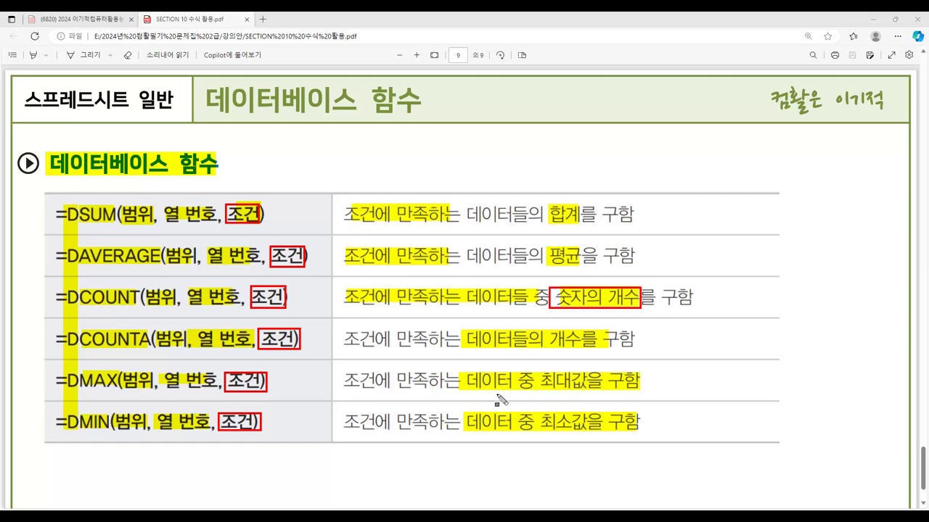
Clear the annotations from the PDF page and switch to the Excel workbook Excel 기본서 - 함수와 차트.xlsx
key("Escape")
left_click(453, 517)
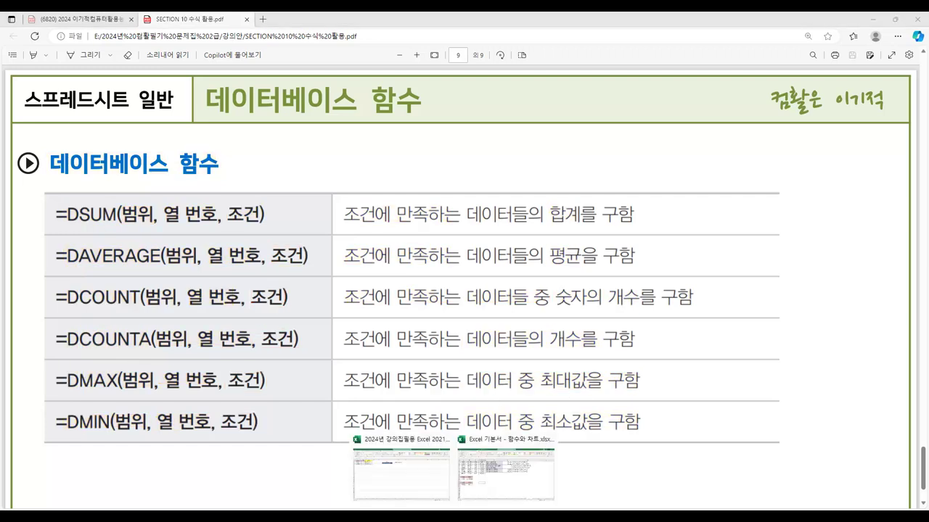
left_click(534, 486)
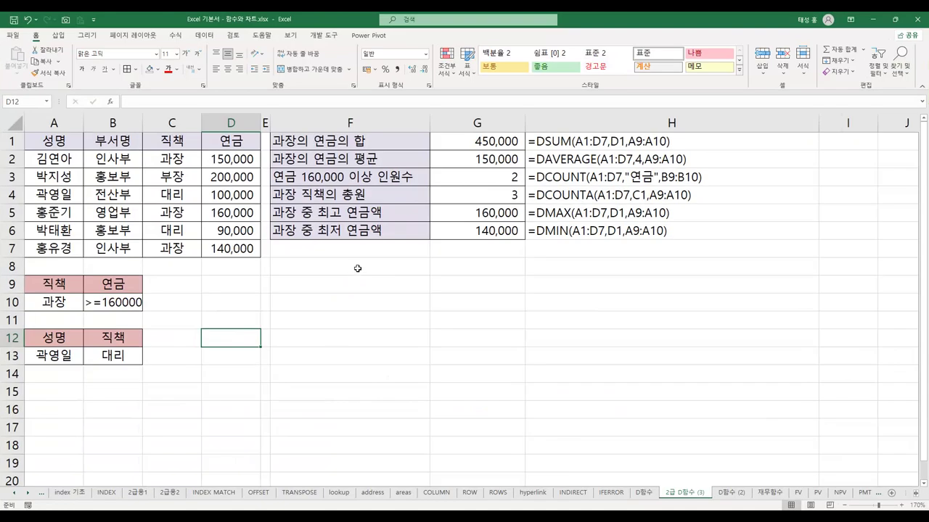
Examine the data table's column headers in row 1 and the criteria tables in A9:B10 and A12:B13
left_click(122, 144)
left_click(166, 141)
left_click(231, 143)
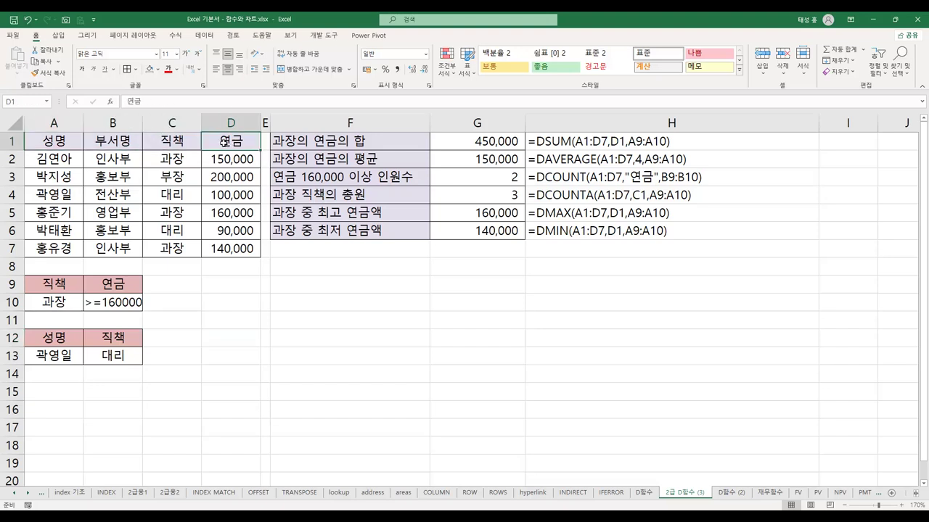
left_click(63, 299)
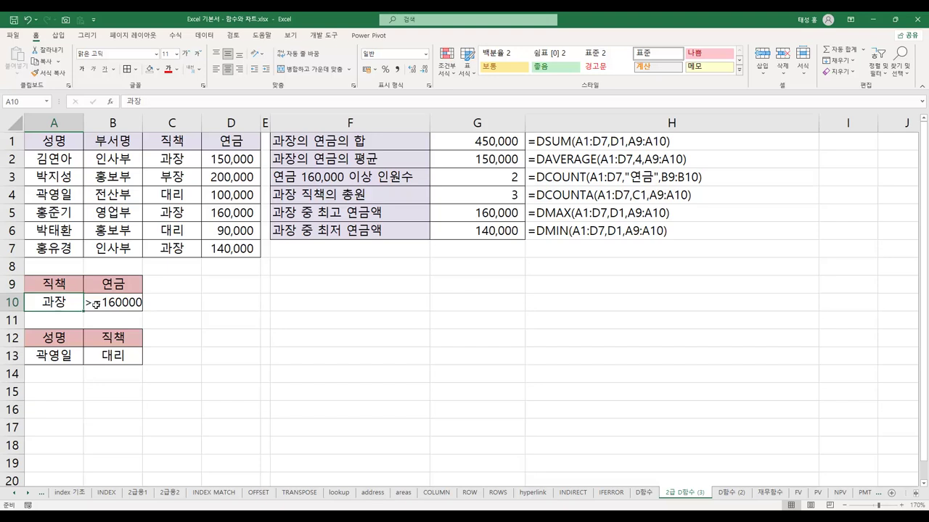
left_click(126, 305)
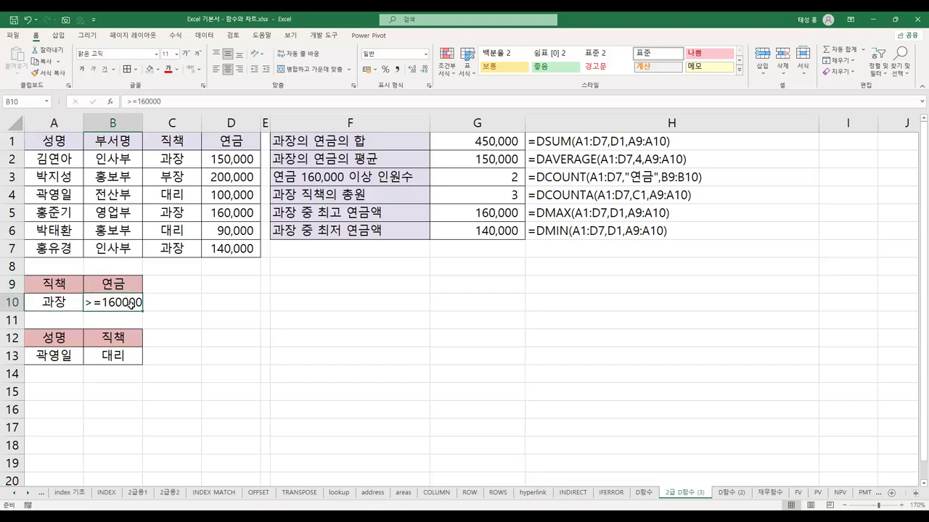
left_click(72, 338)
left_click(64, 357)
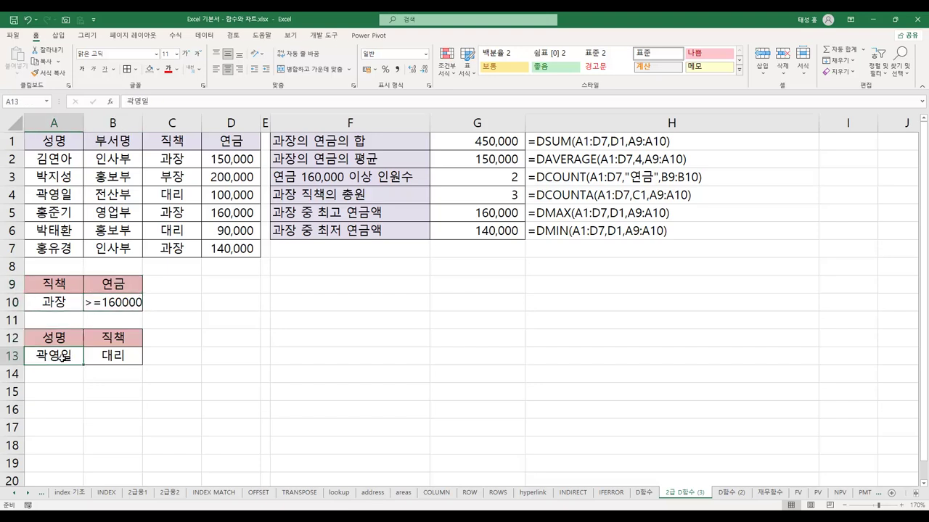
left_click(123, 338)
left_click(128, 354)
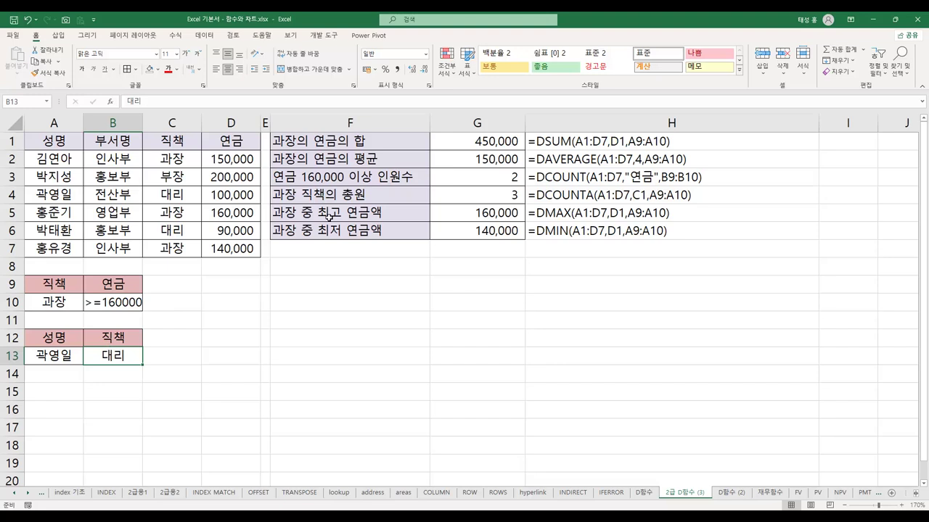
Highlight 합 in F1 and =DSUM(A1:D7 in the H1 formula text, and mark the header row A1:D1 with a yellow line
left_click(351, 143)
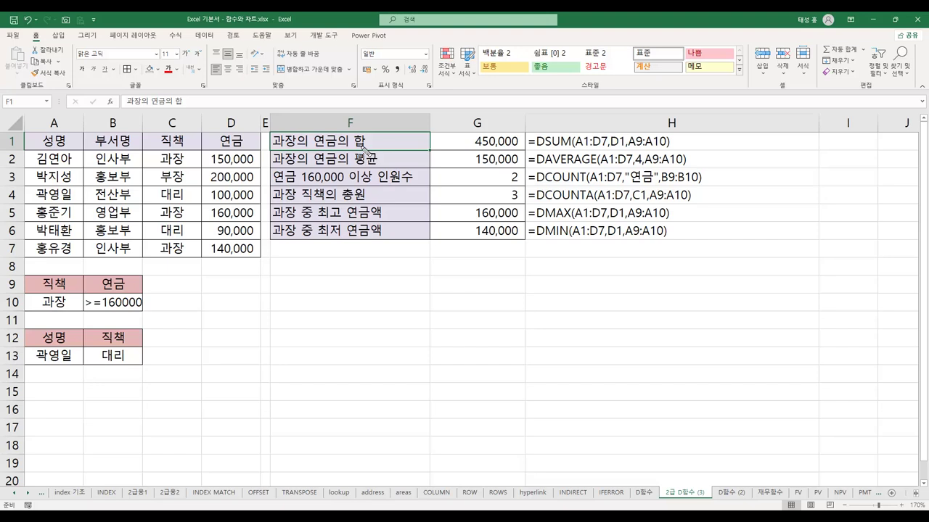
left_click_drag(353, 135, 367, 149)
left_click_drag(529, 139, 609, 147)
left_click_drag(38, 137, 259, 139)
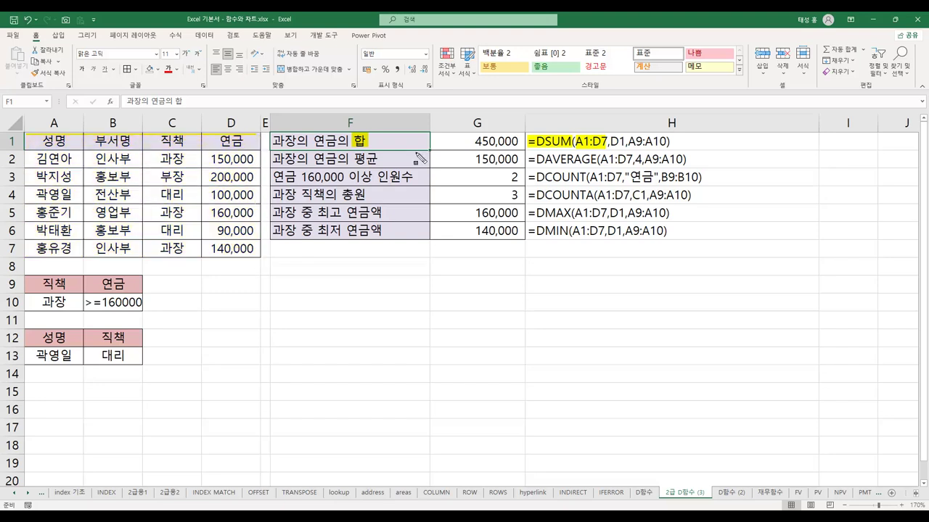
Highlight D1 in the DSUM formula text and handwrite the numbers 1 to 4 in red above columns A to D
left_click_drag(608, 146, 628, 151)
left_click_drag(68, 117, 61, 130)
left_click_drag(119, 117, 130, 130)
left_click_drag(177, 117, 178, 137)
mouse_move(240, 118)
left_mouse_down()
mouse_move(255, 128)
mouse_move(247, 136)
mouse_move(256, 134)
left_mouse_up()
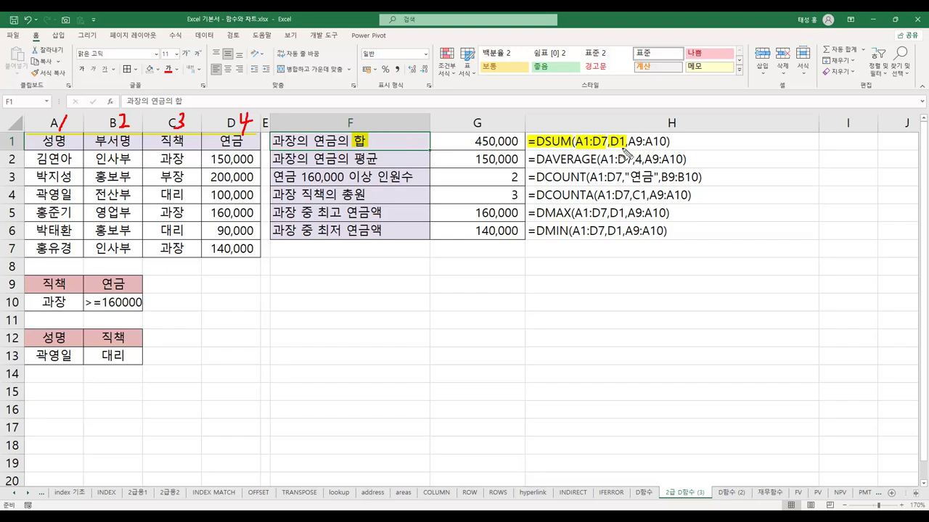
Mark the column arguments D1, 4 and "연금" in the formula texts, circle the 4 above column D, and erase all annotations
mouse_move(615, 151)
left_mouse_down()
mouse_move(608, 139)
mouse_move(625, 136)
mouse_move(611, 151)
left_mouse_up()
mouse_move(641, 168)
left_mouse_down()
mouse_move(632, 161)
mouse_move(640, 157)
left_mouse_up()
mouse_move(255, 132)
left_mouse_down()
mouse_move(233, 130)
mouse_move(240, 106)
mouse_move(263, 115)
mouse_move(245, 134)
left_mouse_up()
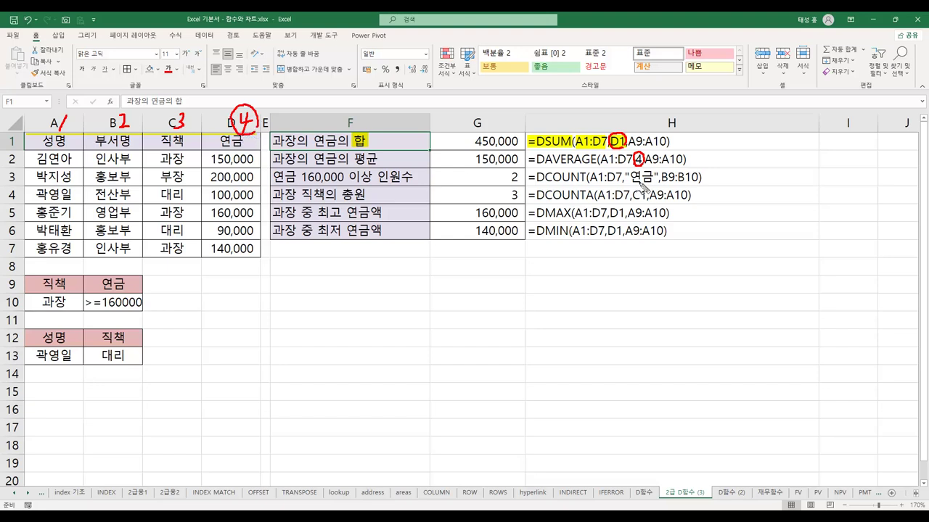
mouse_move(653, 185)
left_mouse_down()
mouse_move(635, 195)
mouse_move(628, 175)
mouse_move(655, 174)
mouse_move(656, 184)
left_mouse_up()
key("e")
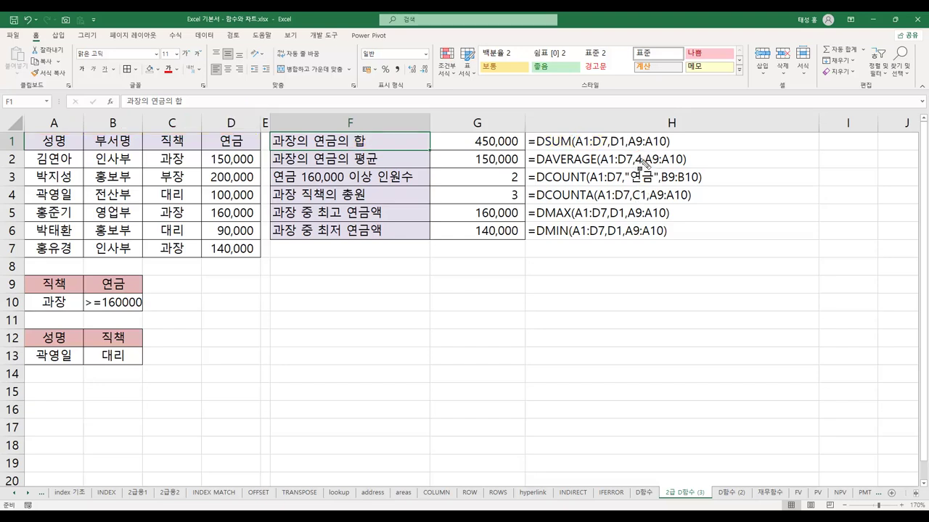
Highlight DSUM and its arguments A1:D7, D1 and A9:A10 in the H1 formula text, plus the pension amounts in D2:D7
left_click_drag(528, 142, 574, 148)
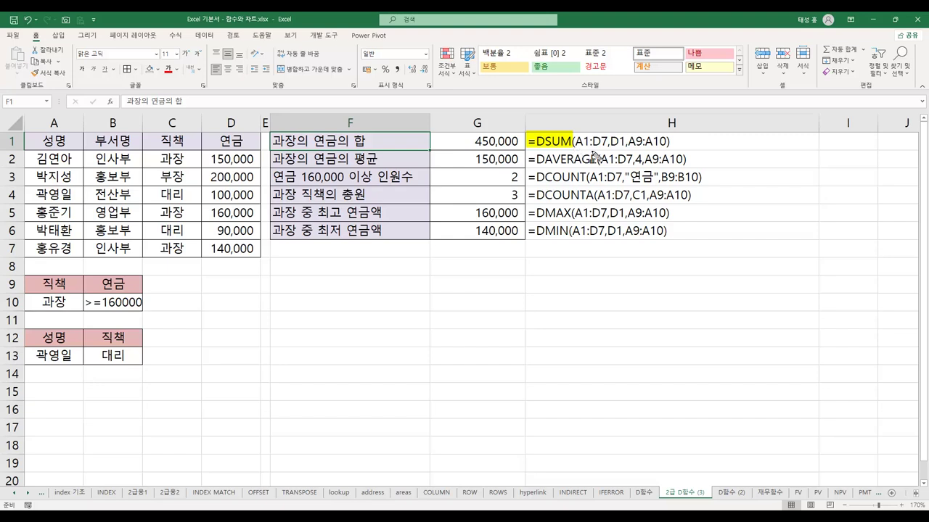
left_click_drag(574, 143, 625, 144)
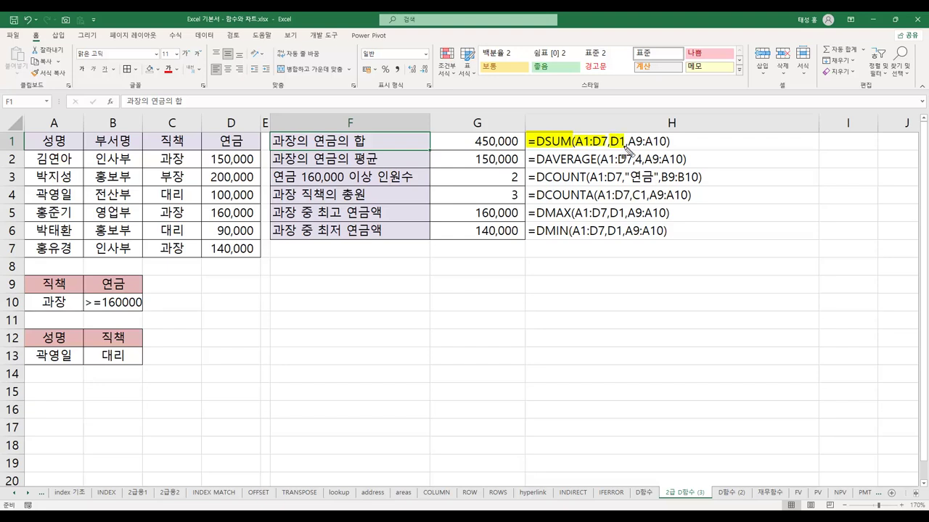
mouse_move(208, 152)
left_mouse_down()
mouse_move(254, 182)
mouse_move(255, 251)
left_mouse_up()
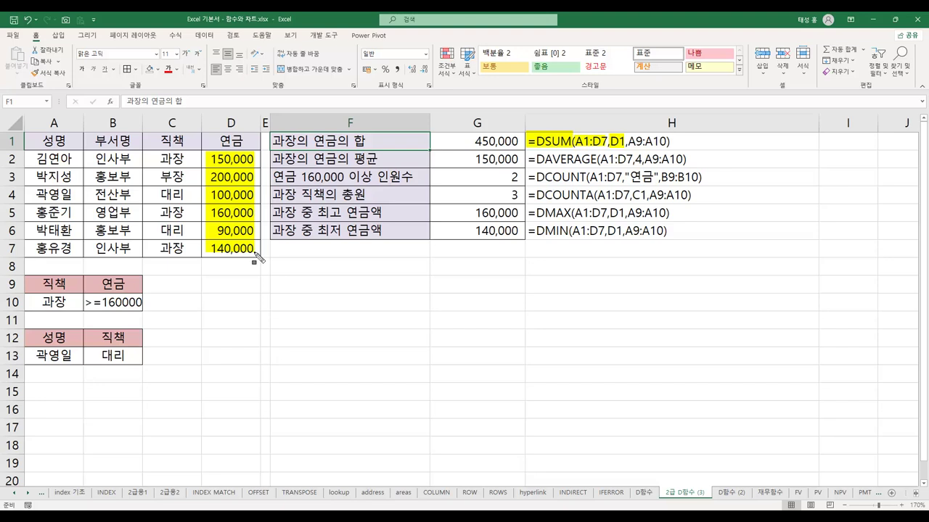
left_click_drag(628, 143, 665, 145)
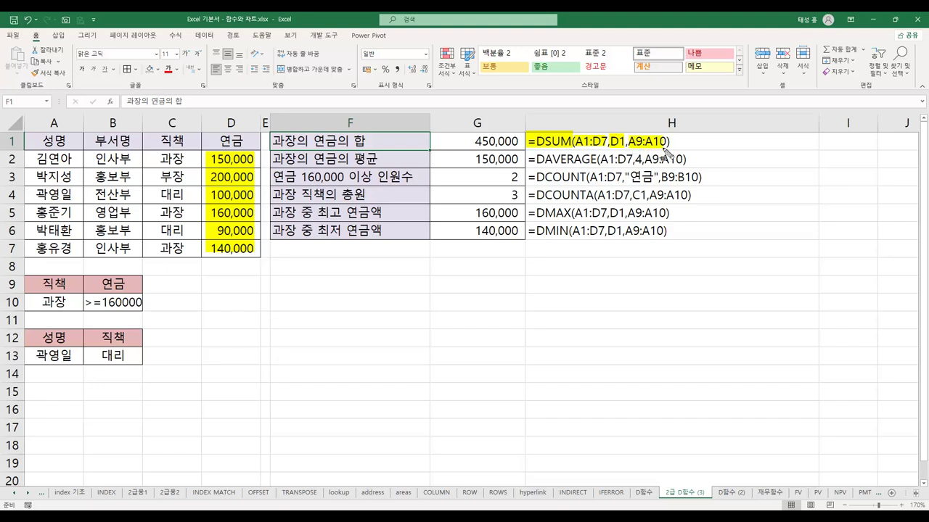
Box the criteria range A9:A10 and the label 과장의 연금의 합 in red, and underline the DSUM formula text in red
mouse_move(24, 278)
left_mouse_down()
mouse_move(59, 310)
mouse_move(84, 314)
left_mouse_up()
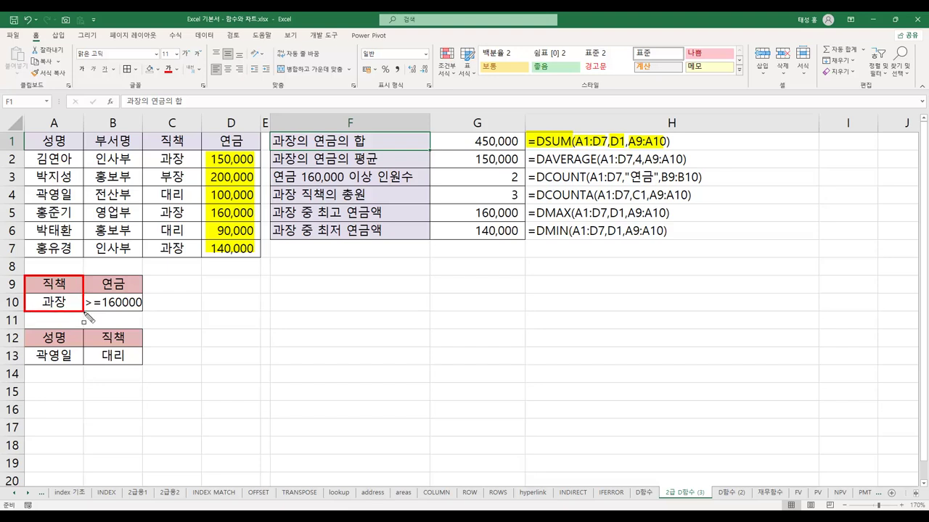
mouse_move(269, 132)
left_mouse_down()
mouse_move(299, 160)
mouse_move(330, 153)
left_mouse_up()
left_click_drag(338, 151, 367, 151)
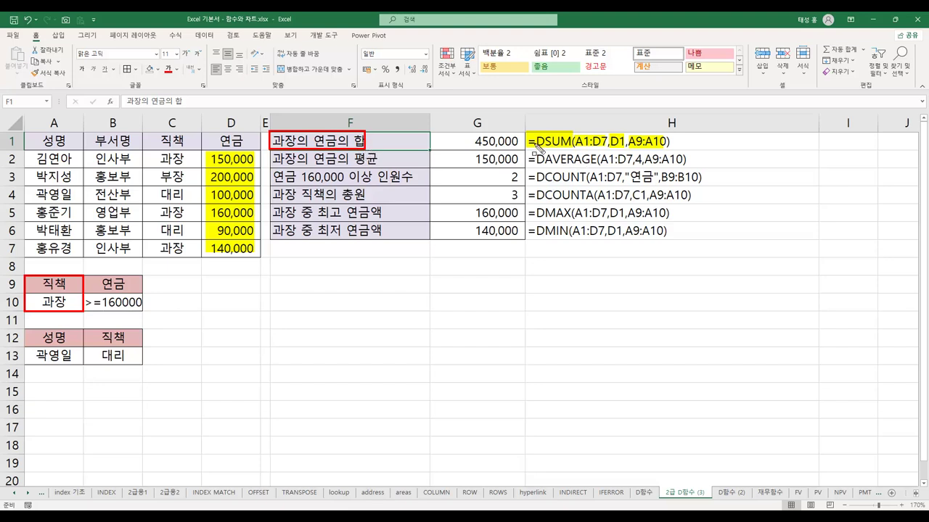
left_click_drag(529, 147, 663, 150)
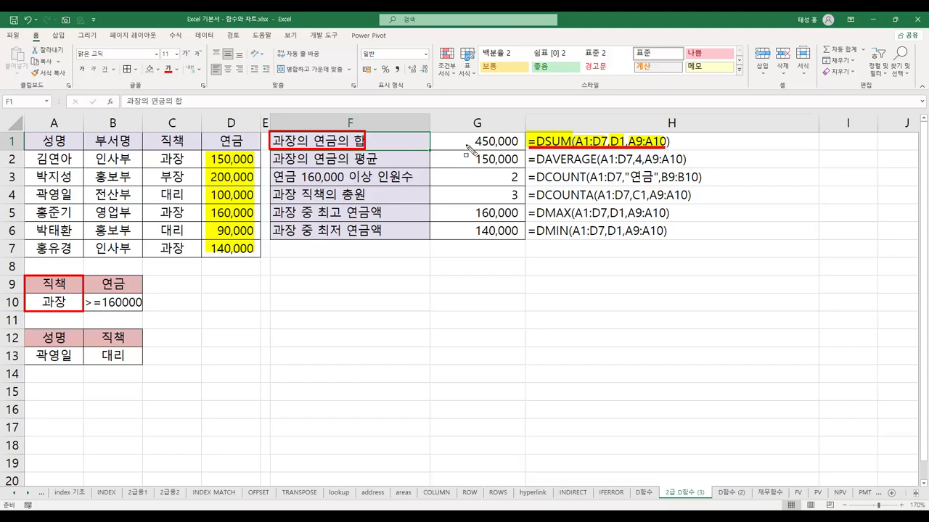
Highlight the G1 result, 합 in the F1 label, the label 과장의 연금의 평균, and the whole DAVERAGE formula text in yellow
left_click_drag(458, 142, 596, 166)
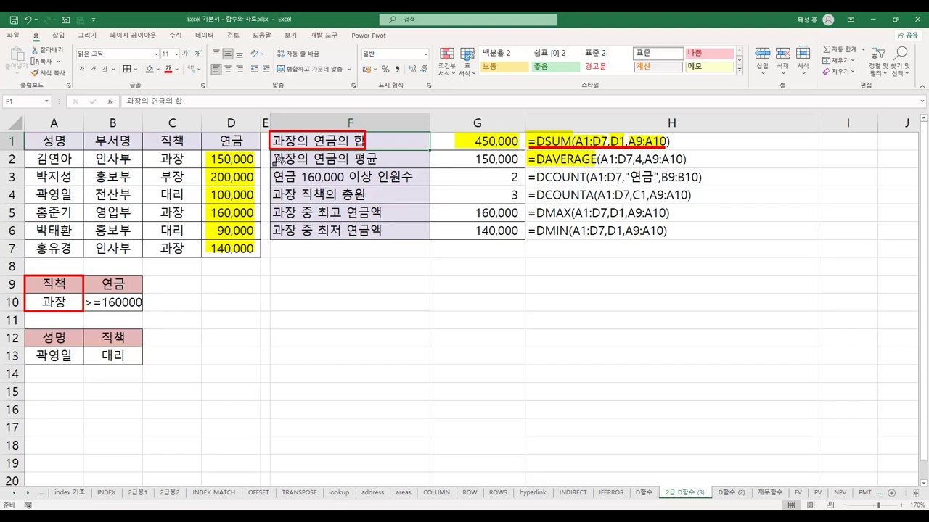
mouse_move(274, 159)
left_mouse_down()
mouse_move(378, 161)
mouse_move(366, 144)
left_mouse_up()
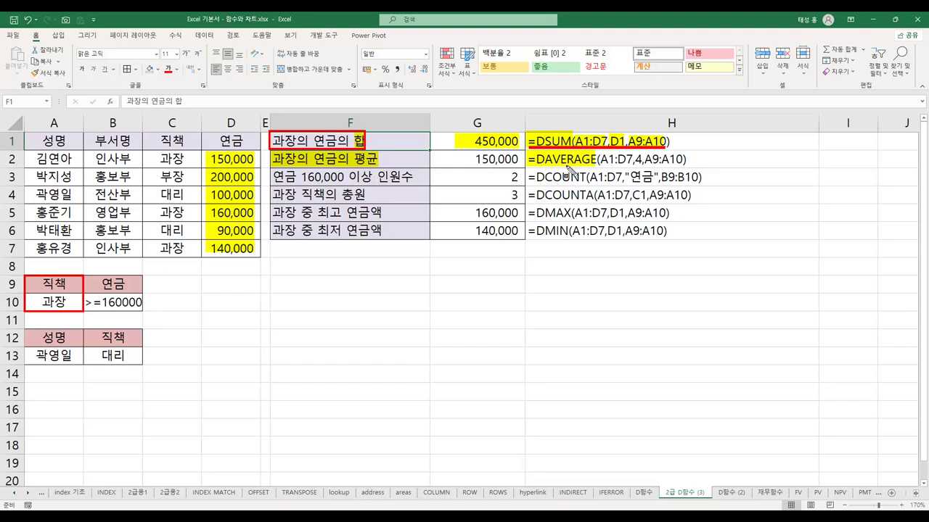
left_click_drag(596, 160, 688, 161)
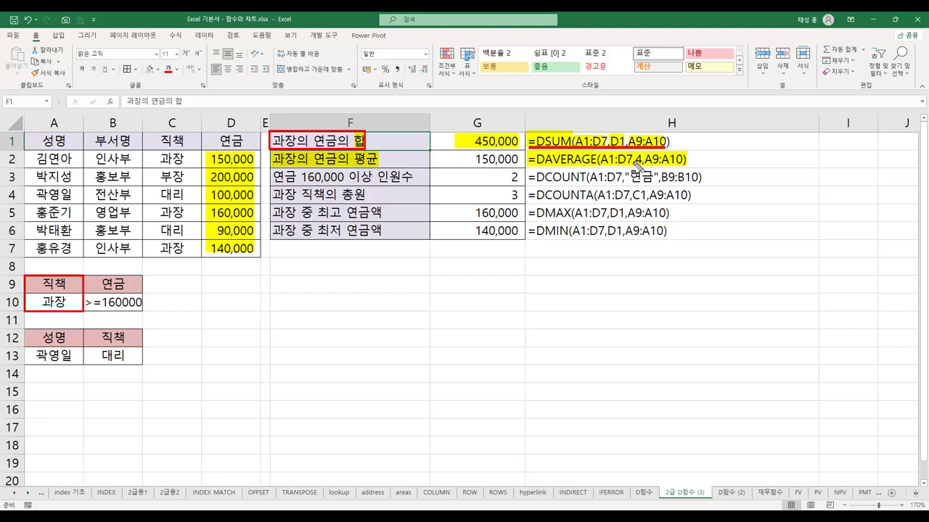
Highlight 연금 160,000 이상 and the DCOUNT formula text with its arguments, and box 인원수 and the criteria range B9:B10 in red
left_click_drag(269, 177, 410, 183)
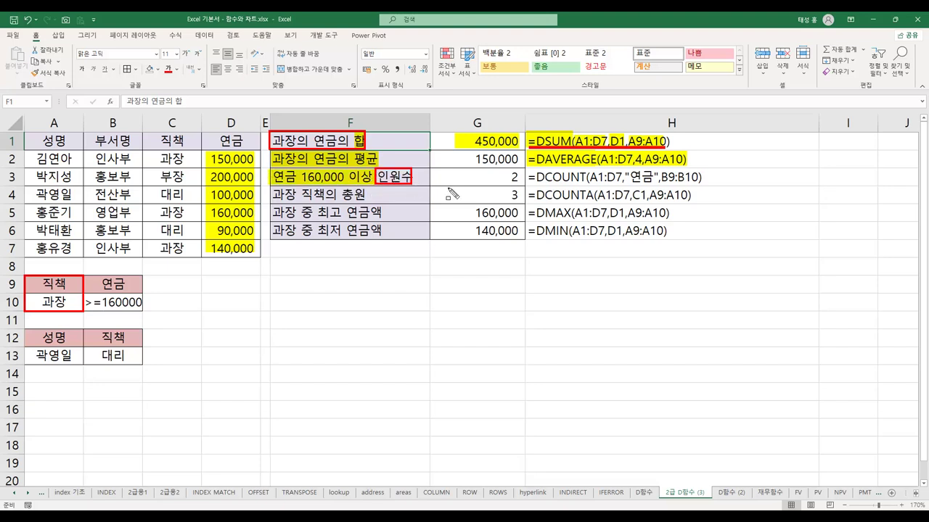
left_click_drag(529, 177, 657, 190)
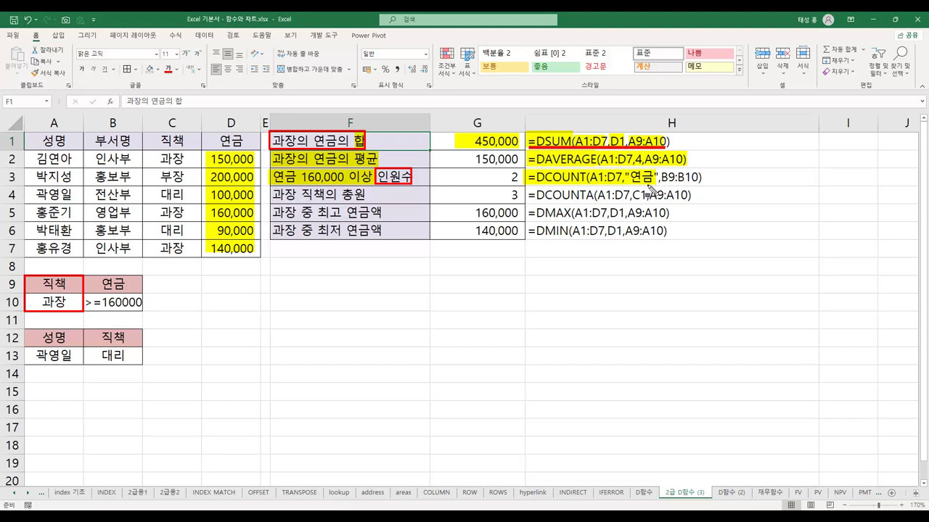
left_click_drag(379, 186, 413, 188)
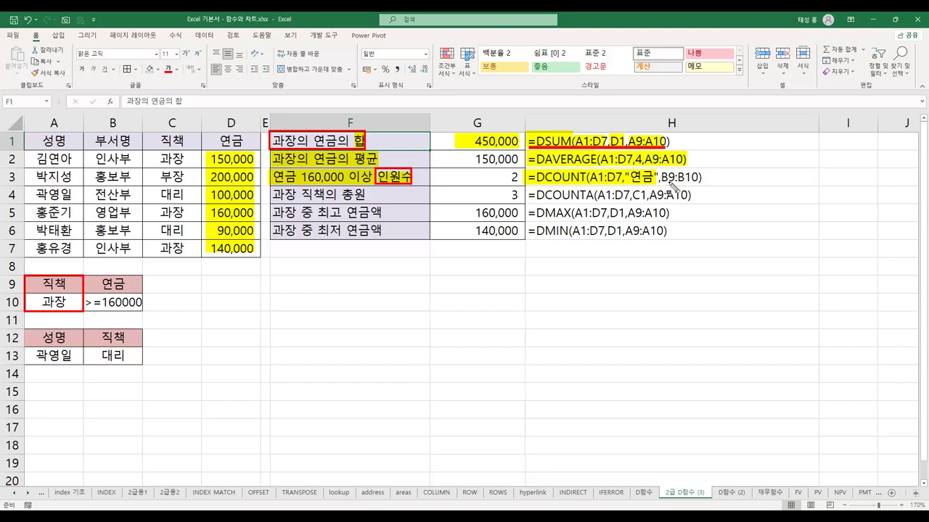
left_click_drag(660, 177, 702, 183)
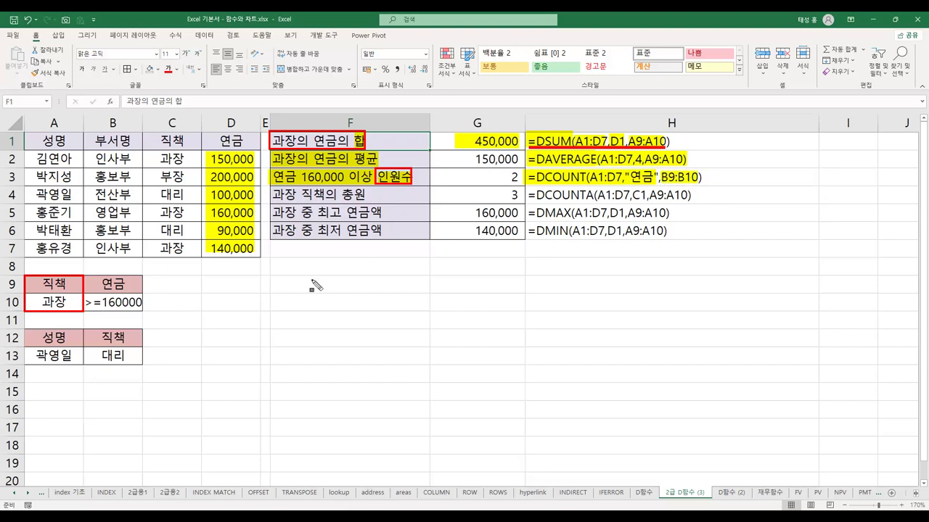
mouse_move(86, 280)
left_mouse_down()
mouse_move(141, 311)
mouse_move(87, 275)
left_mouse_up()
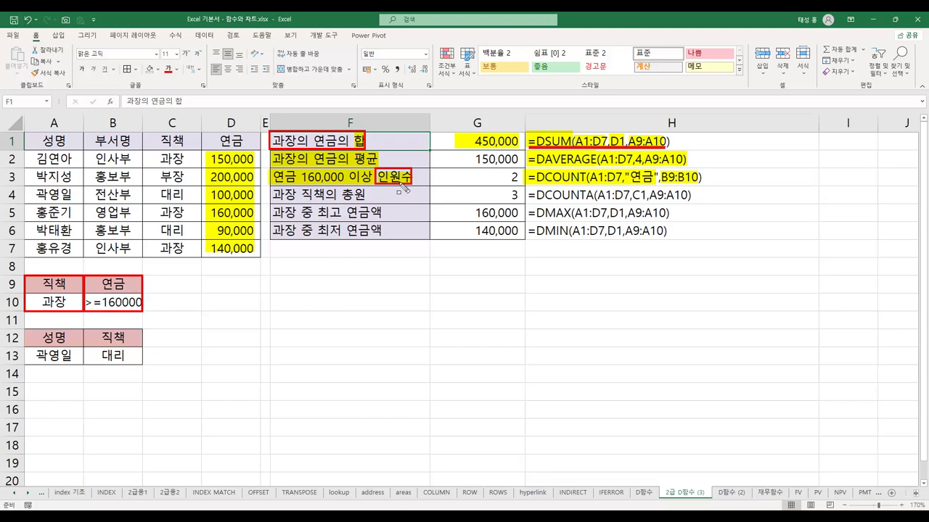
Underline COUNT and 연금 in the DCOUNT formula text in red, and box the pension amounts in D2:D7
left_click_drag(547, 185, 582, 186)
left_click_drag(628, 187, 657, 187)
left_click_drag(204, 154, 258, 263)
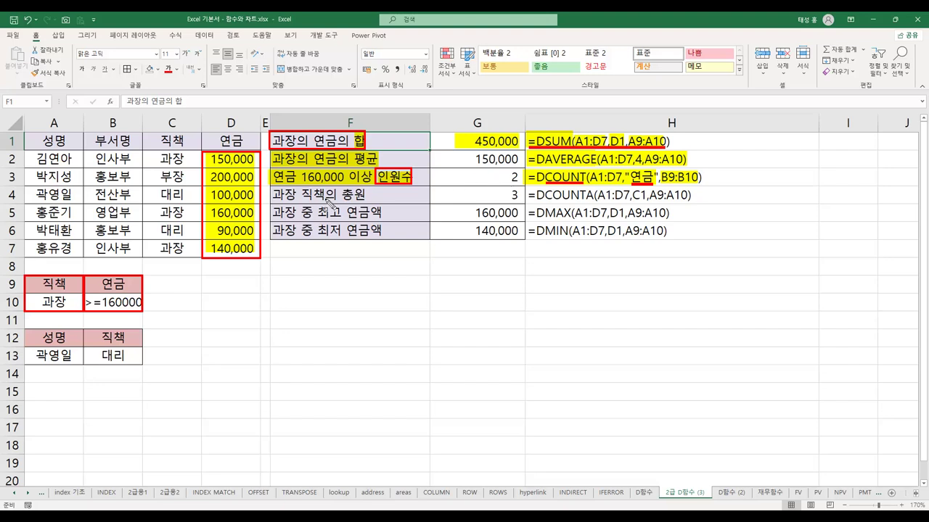
Highlight the label 과장 직책의 총원, DCOUNTA with its arguments A1:D7 and C1, the criteria range A9:A10, and the positions in C2:C7
left_click_drag(274, 193, 367, 198)
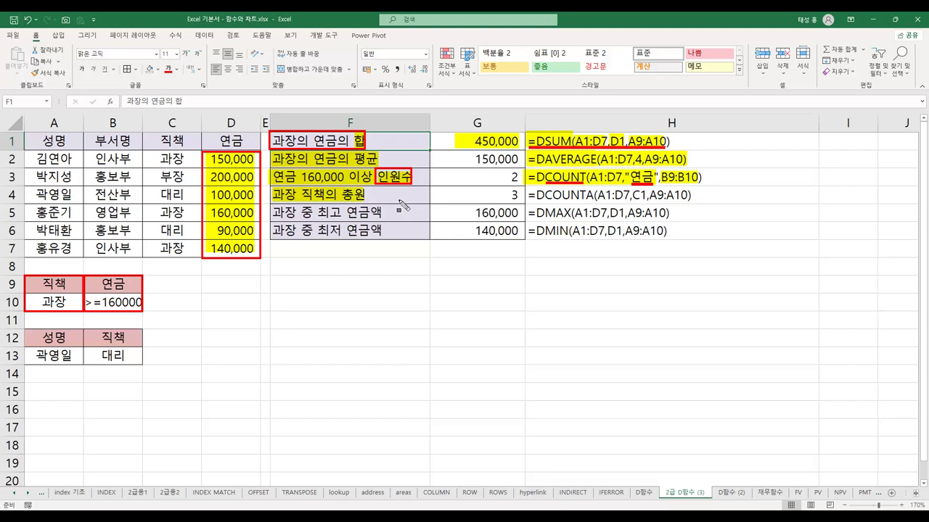
left_click_drag(527, 196, 593, 197)
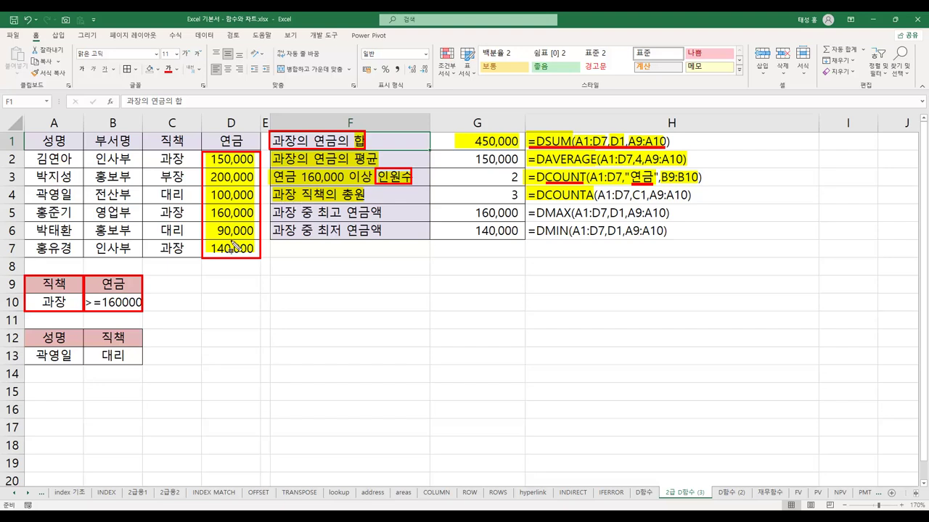
left_click_drag(29, 283, 86, 317)
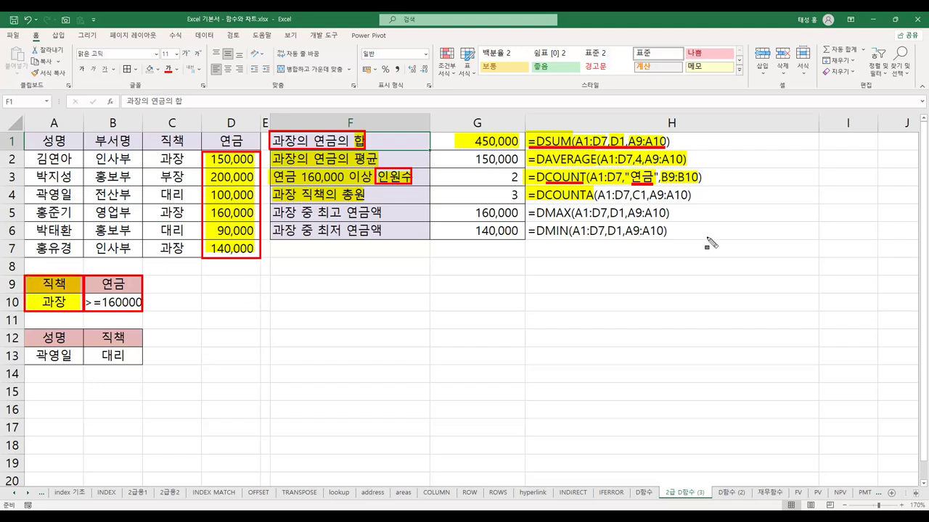
left_click_drag(592, 196, 647, 197)
mouse_move(150, 156)
left_mouse_down()
mouse_move(188, 164)
mouse_move(196, 255)
left_mouse_up()
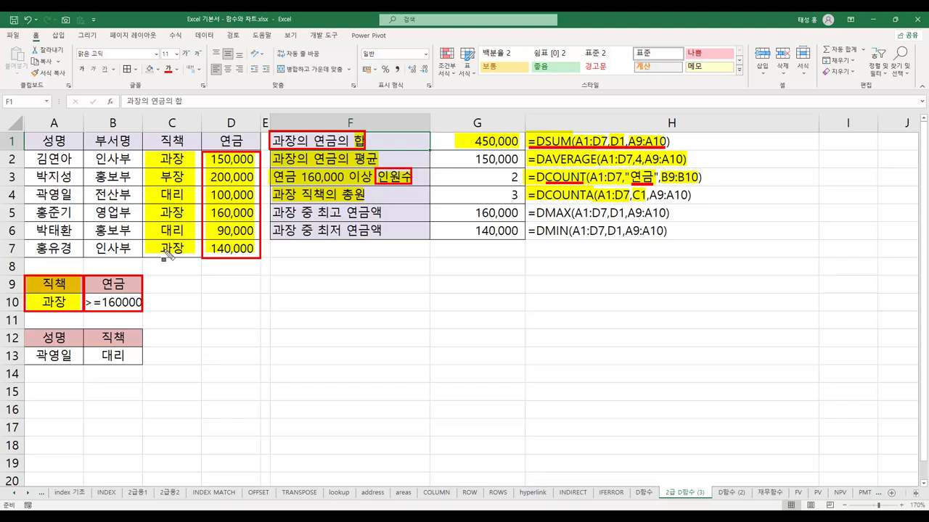
Highlight and box the A9:A10 argument in the DCOUNTA formula text, underline C1, and box the result in G4 in red
left_click_drag(651, 196, 691, 196)
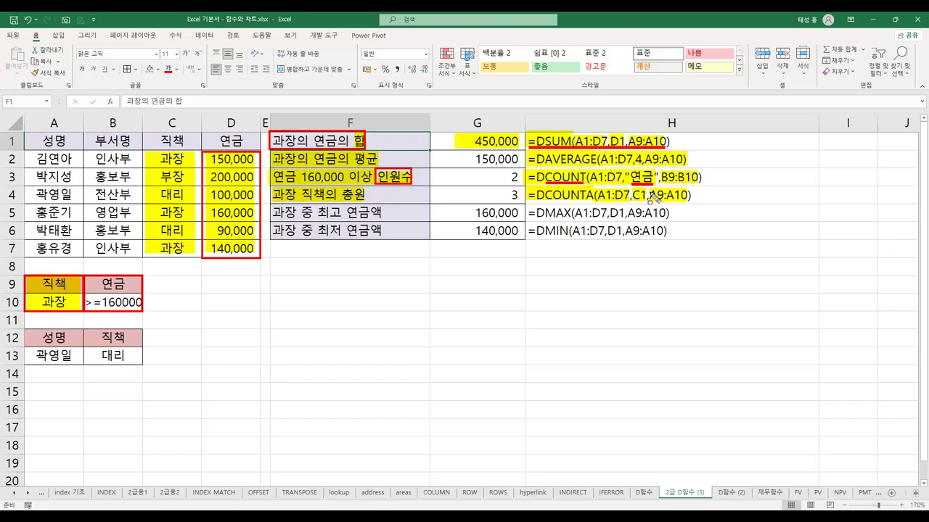
left_click_drag(650, 188, 649, 191)
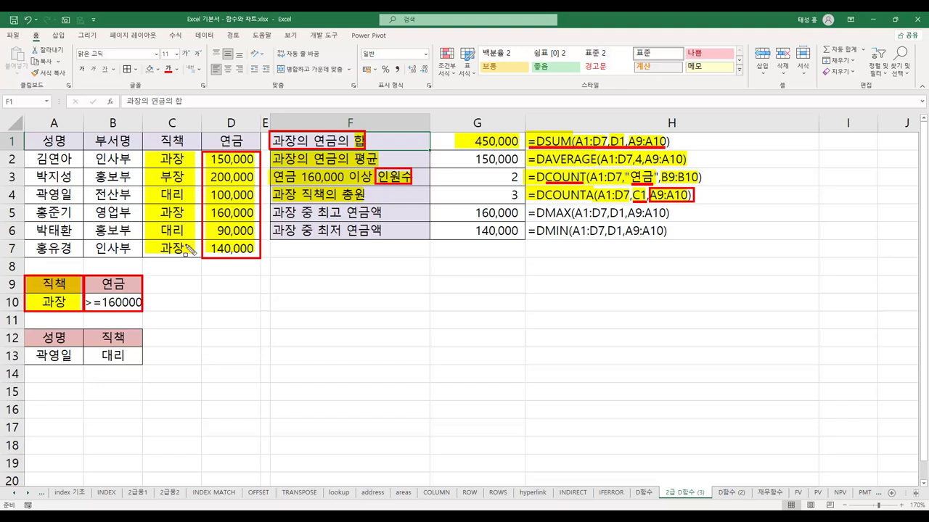
left_click_drag(509, 194, 526, 207)
Highlight the label 과장 중 최고 연금액, DMAX with its arguments A1:D7, D1 and A9:A10, and the result in G5
left_click_drag(273, 213, 386, 215)
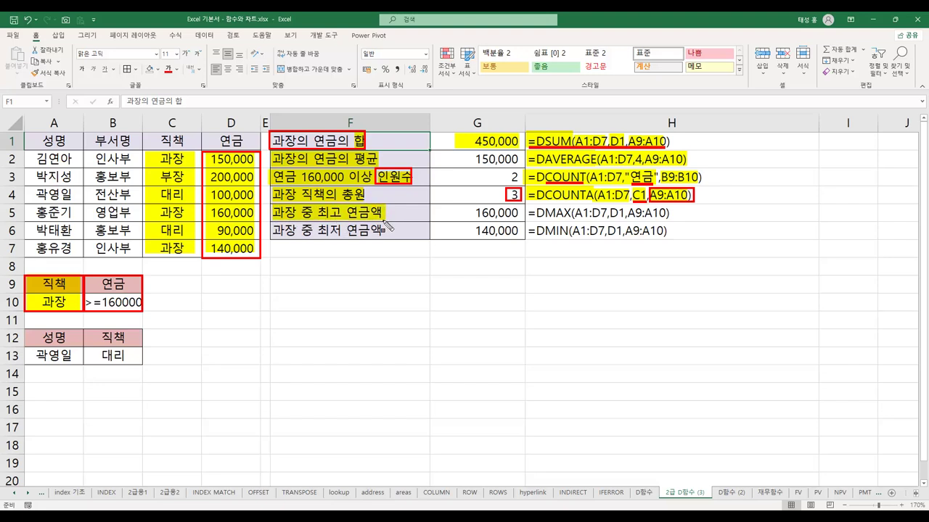
left_click_drag(529, 213, 609, 214)
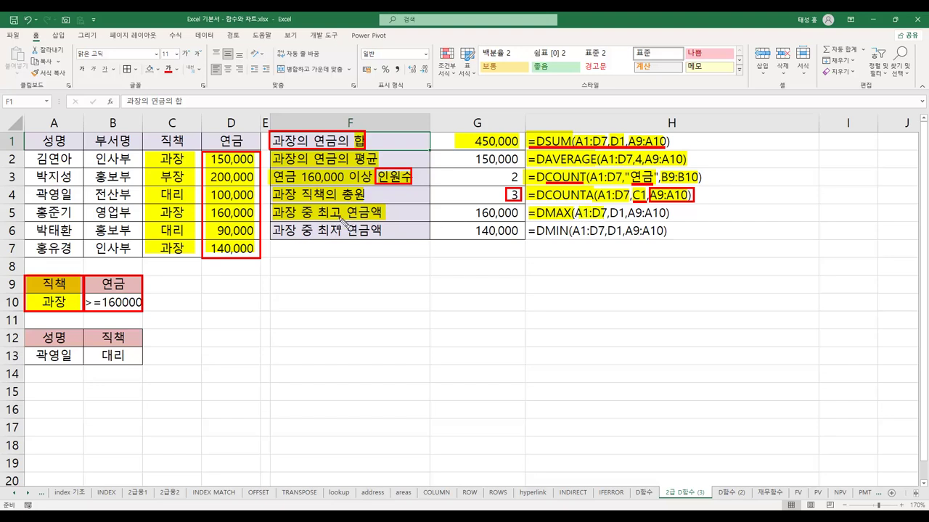
left_click_drag(612, 212, 626, 213)
left_click_drag(628, 214, 669, 213)
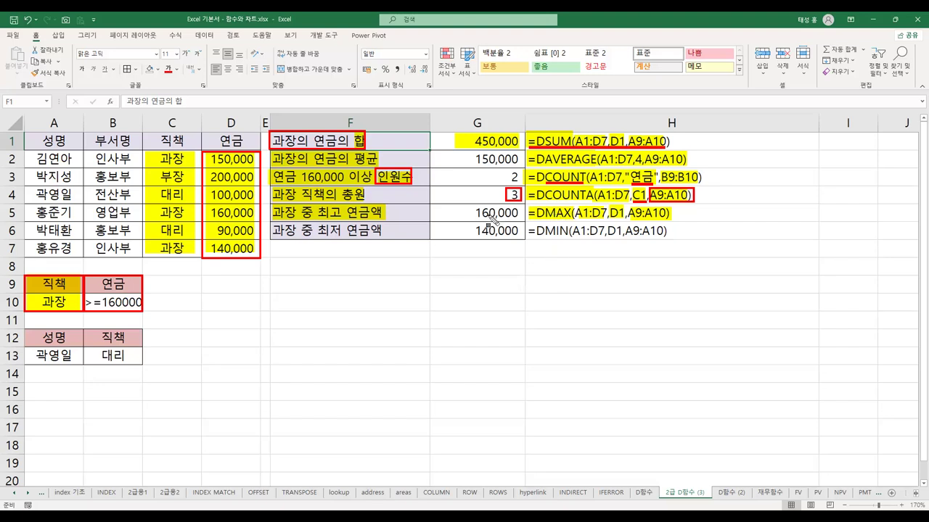
left_click_drag(472, 213, 517, 212)
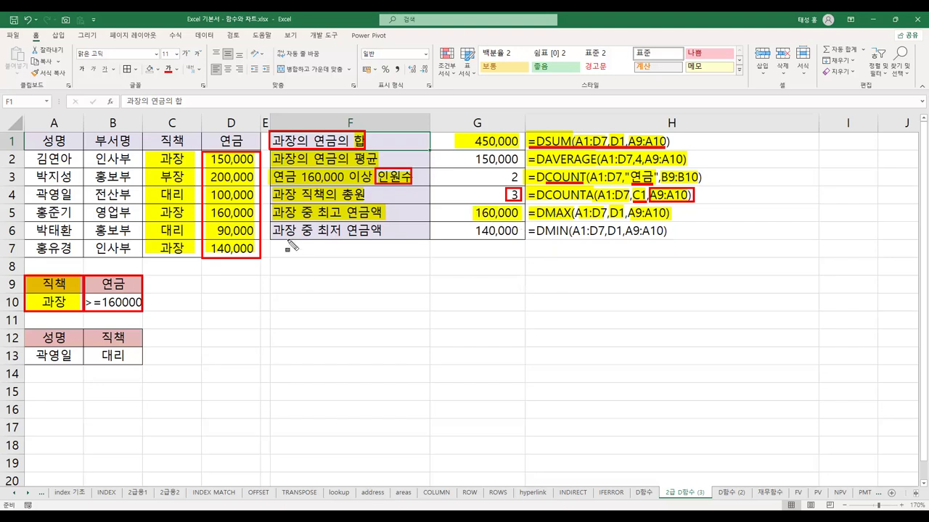
Highlight the label 과장 중 최저 연금액 and the DMIN formula text with its arguments A1:D7, D1 and A9:A10
left_click_drag(273, 231, 384, 230)
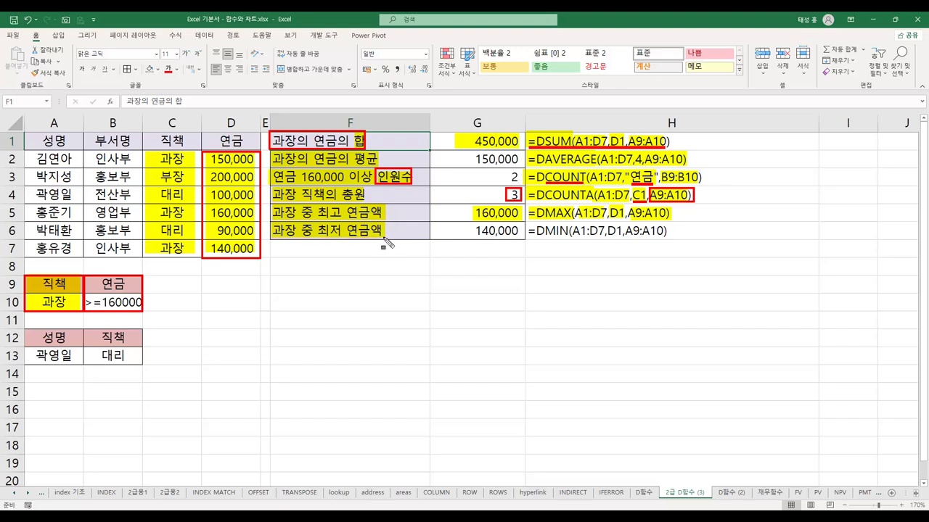
left_click_drag(529, 231, 621, 243)
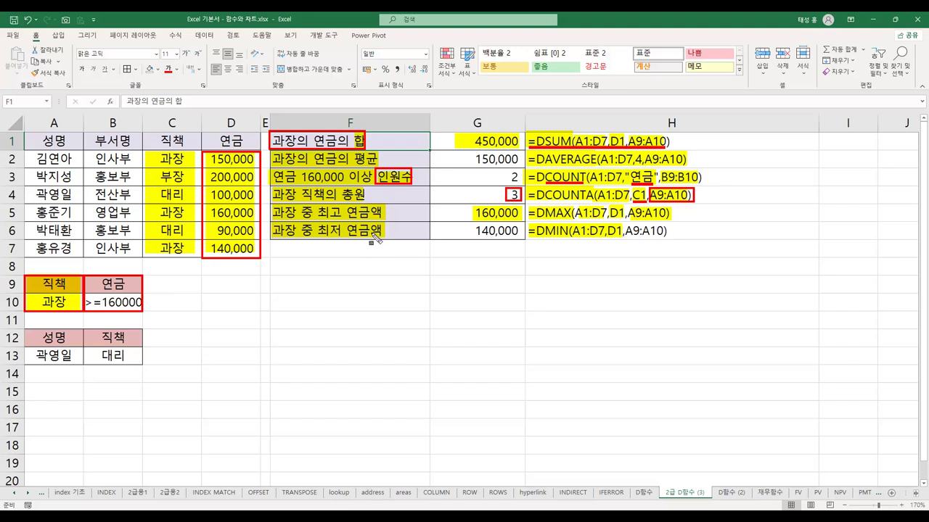
left_click_drag(627, 231, 666, 247)
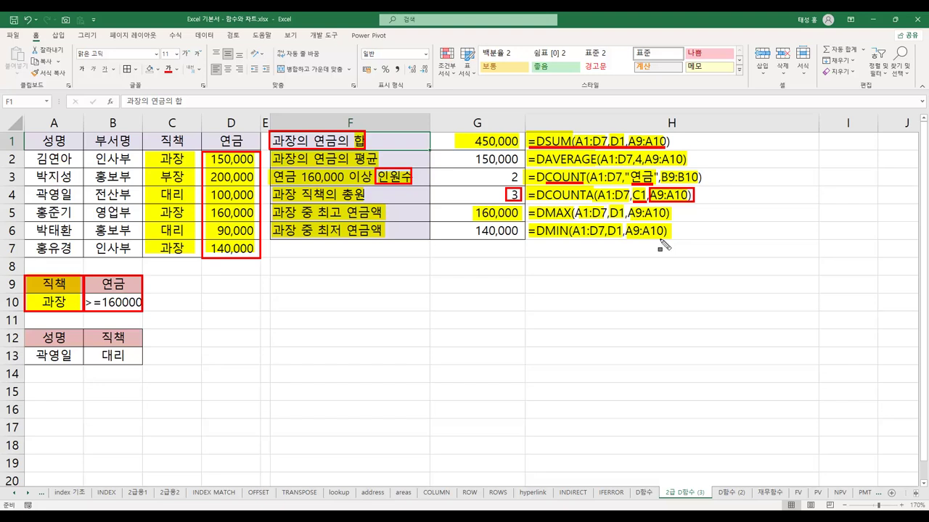